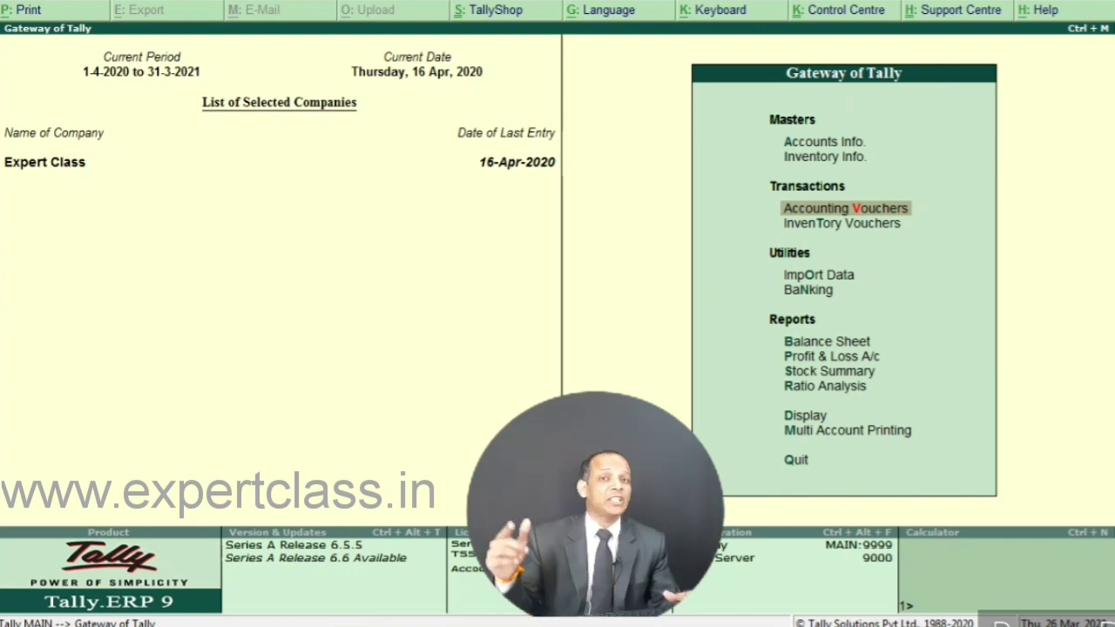
Step: Start a Journal voucher in Accounting Vouchers dated 16-Apr-2020, leaving its reference number and reference date blank
{"action": "key", "text": "Down"}
{"action": "key", "text": "Up"}
{"action": "key", "text": "Return"}
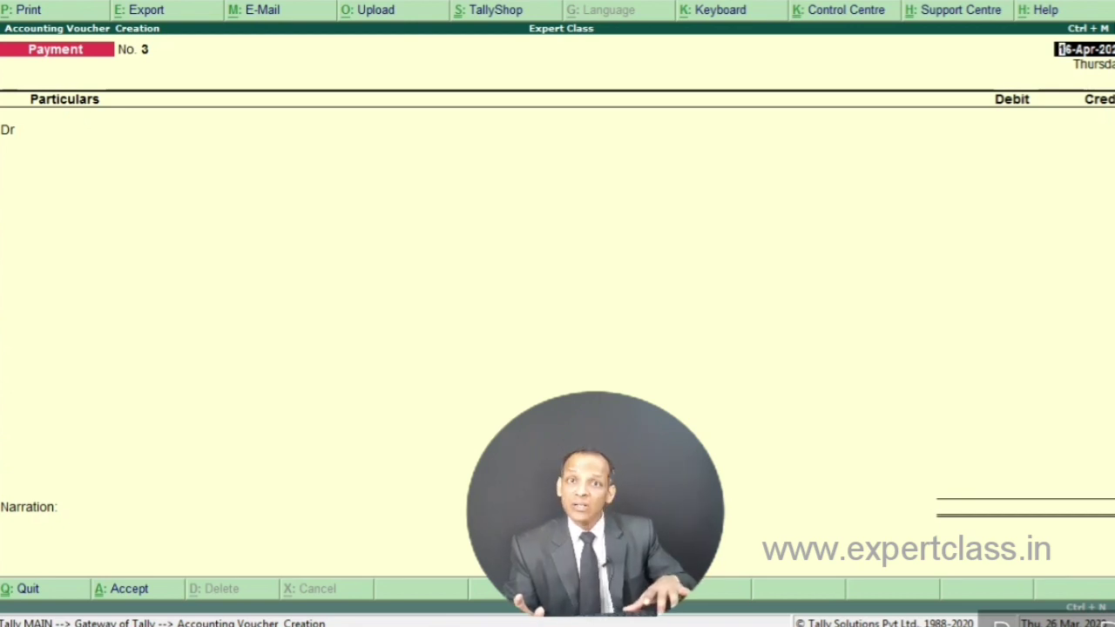
{"action": "key", "text": "F7"}
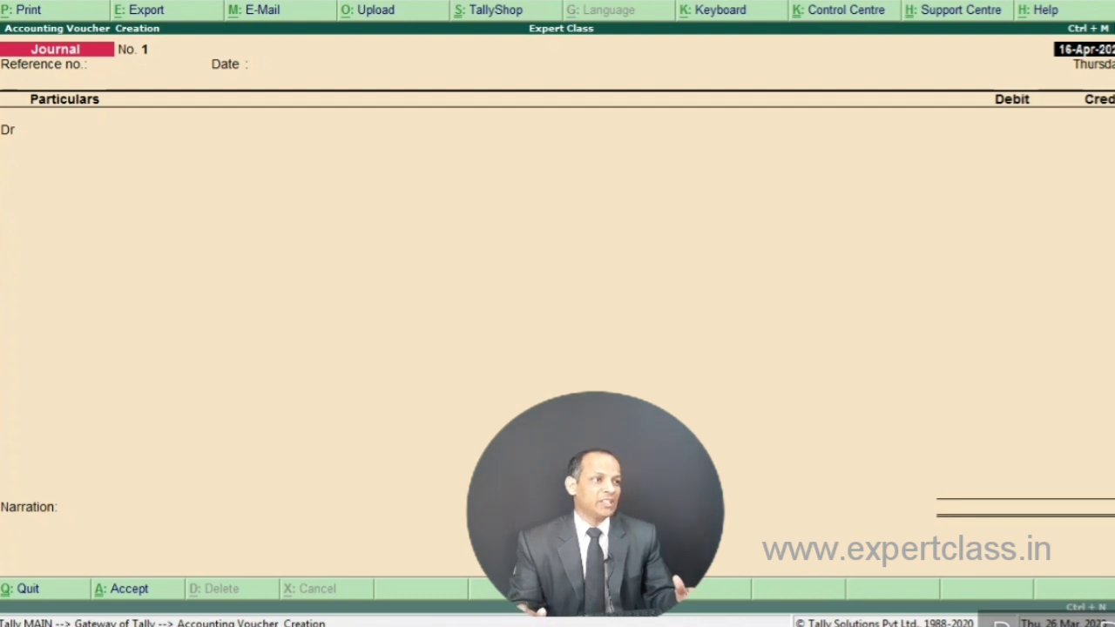
{"action": "key", "text": "Return"}
{"action": "key", "text": "Return"}
{"action": "key", "text": "Return"}
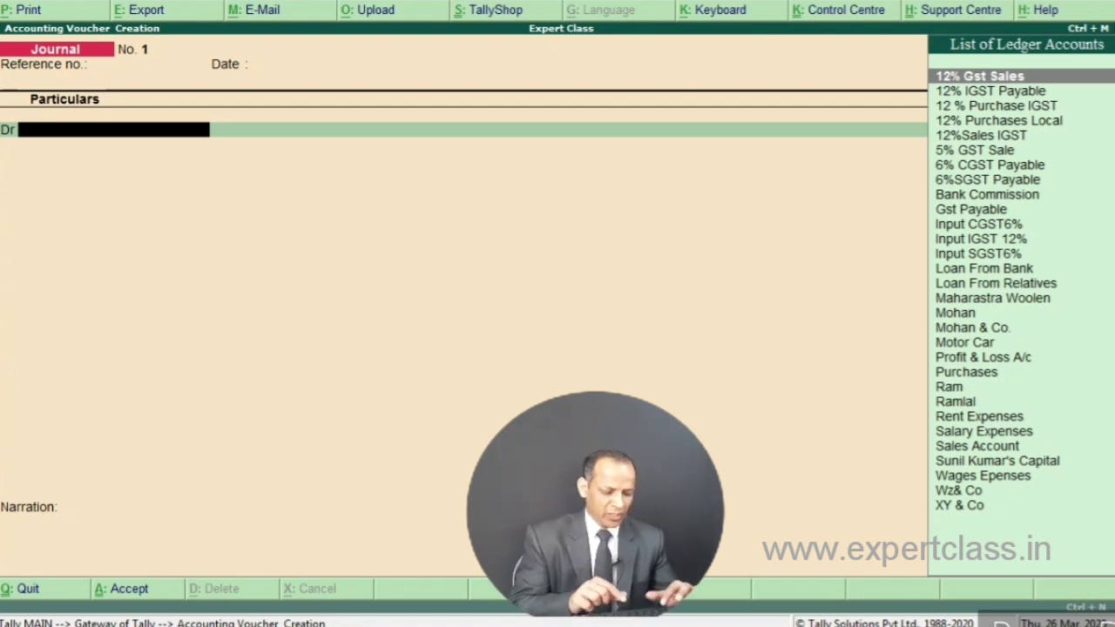
Step: Begin a new ledger for the debit line, named Furniture Account and grouped under Fixed Assets
{"action": "type", "text": "fr"}
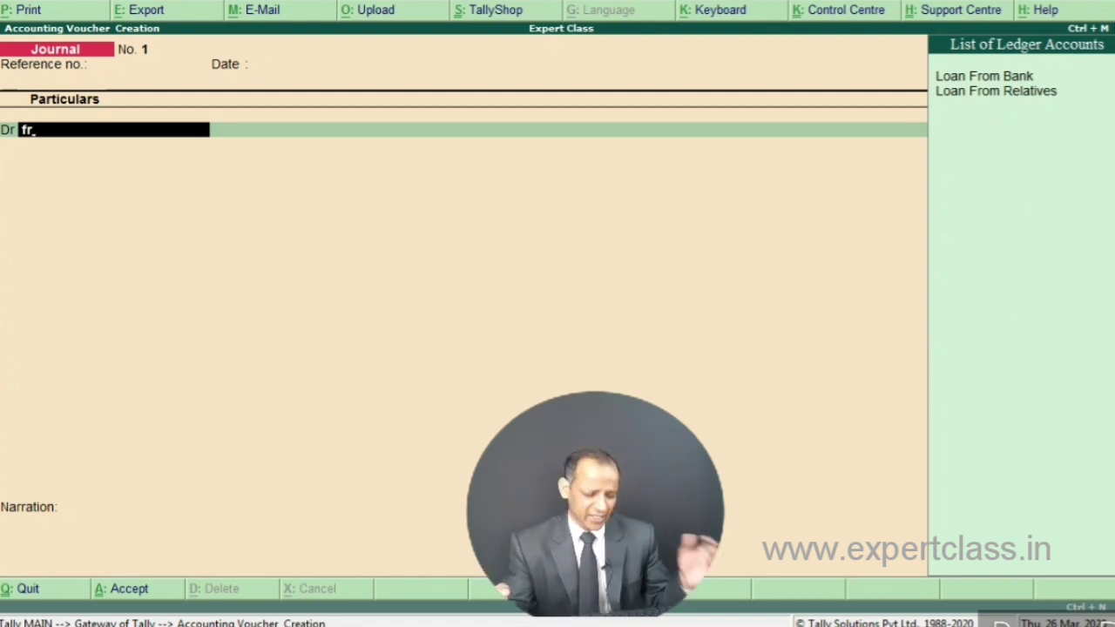
{"action": "key", "text": "alt+c"}
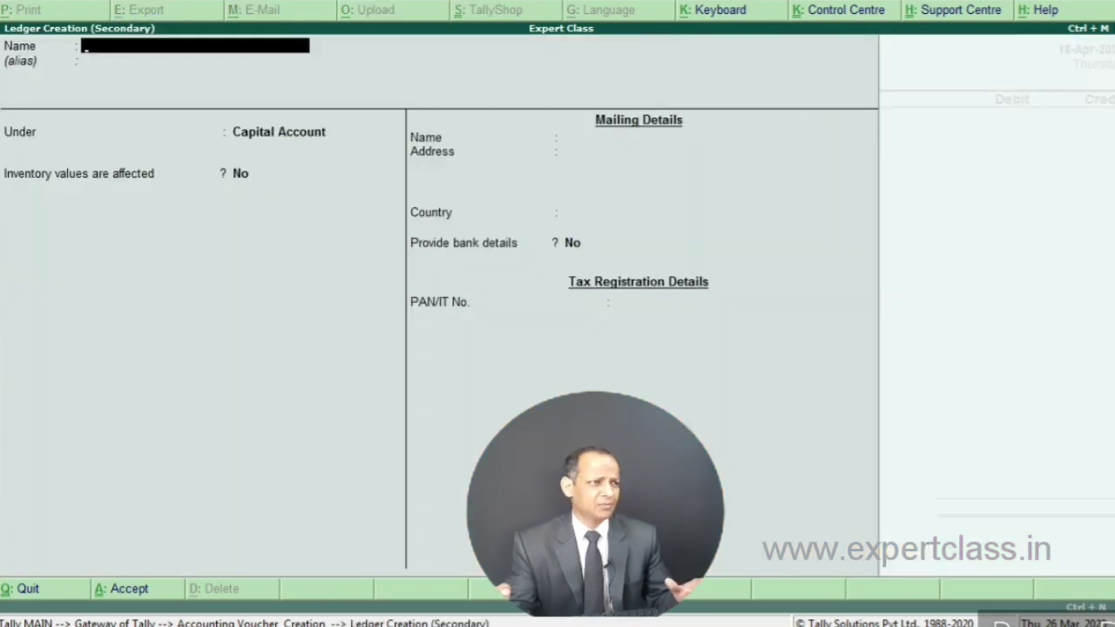
{"action": "type", "text": "Furn"}
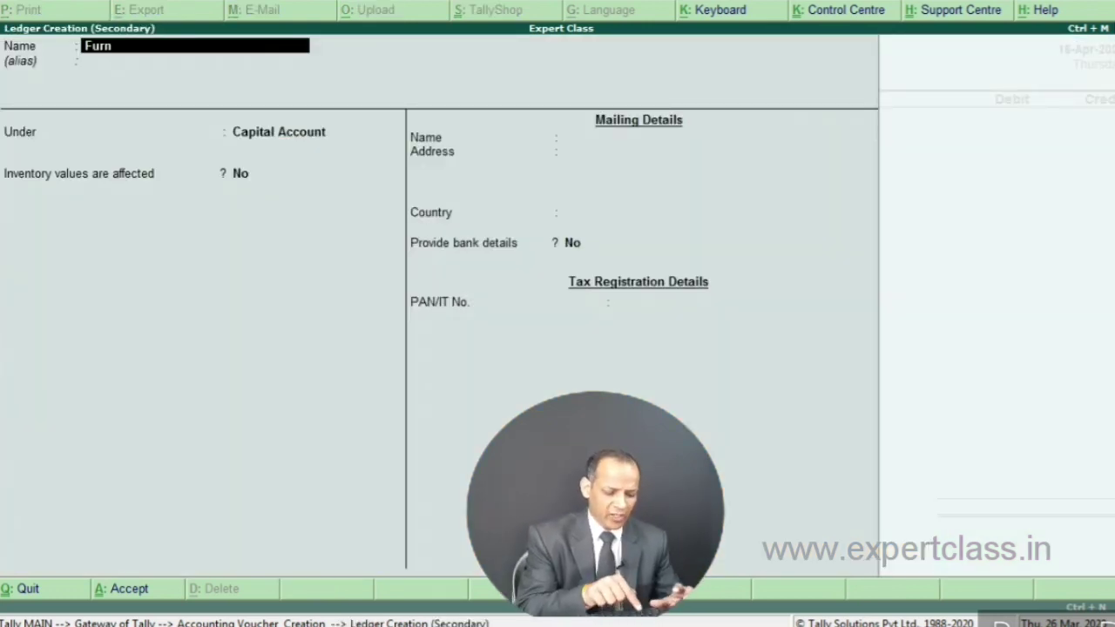
{"action": "type", "text": "iture Account"}
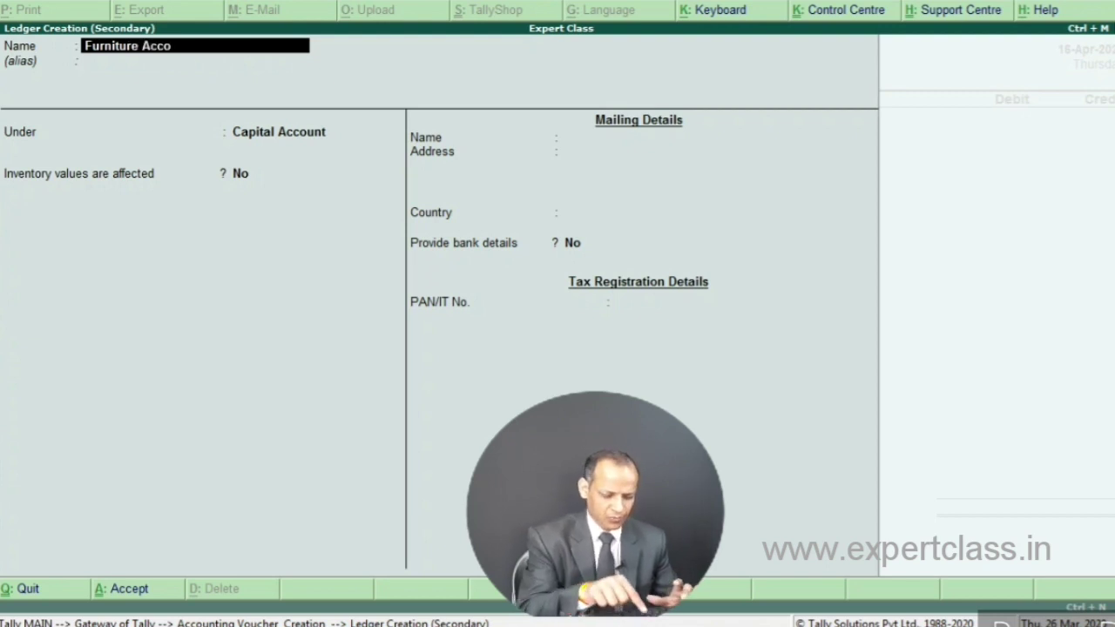
{"action": "key", "text": "Return"}
{"action": "key", "text": "Return"}
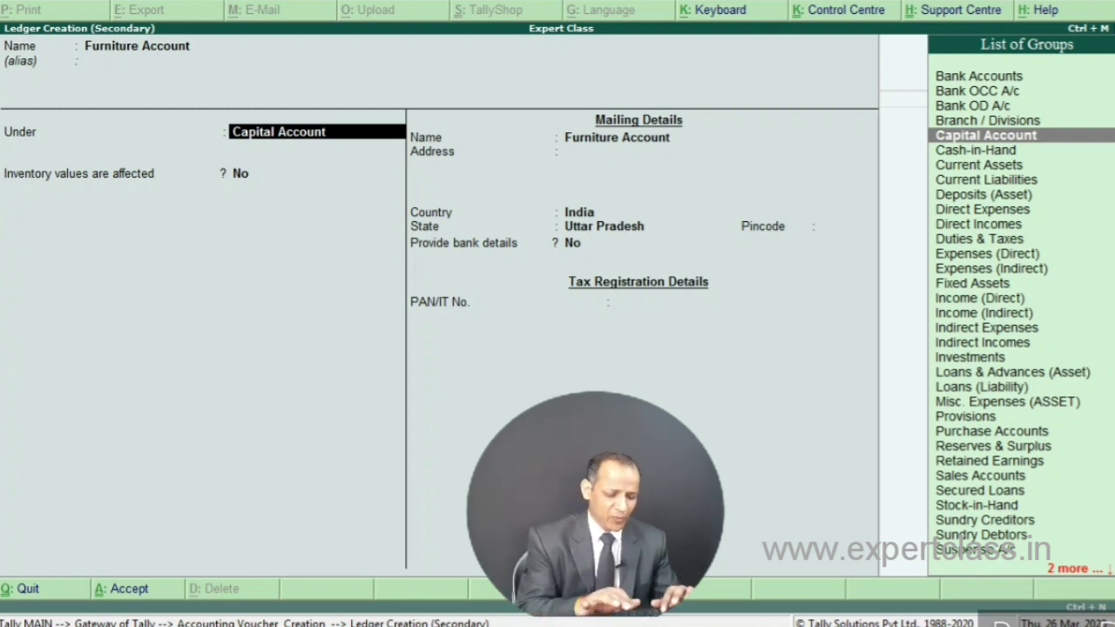
{"action": "type", "text": "Fixed"}
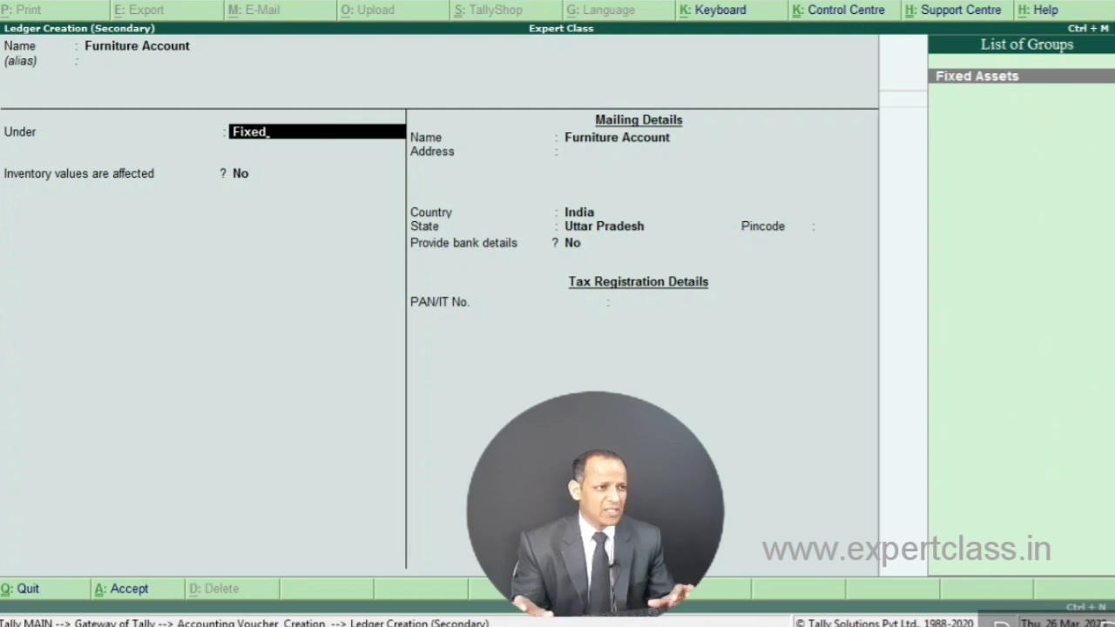
{"action": "key", "text": "Return"}
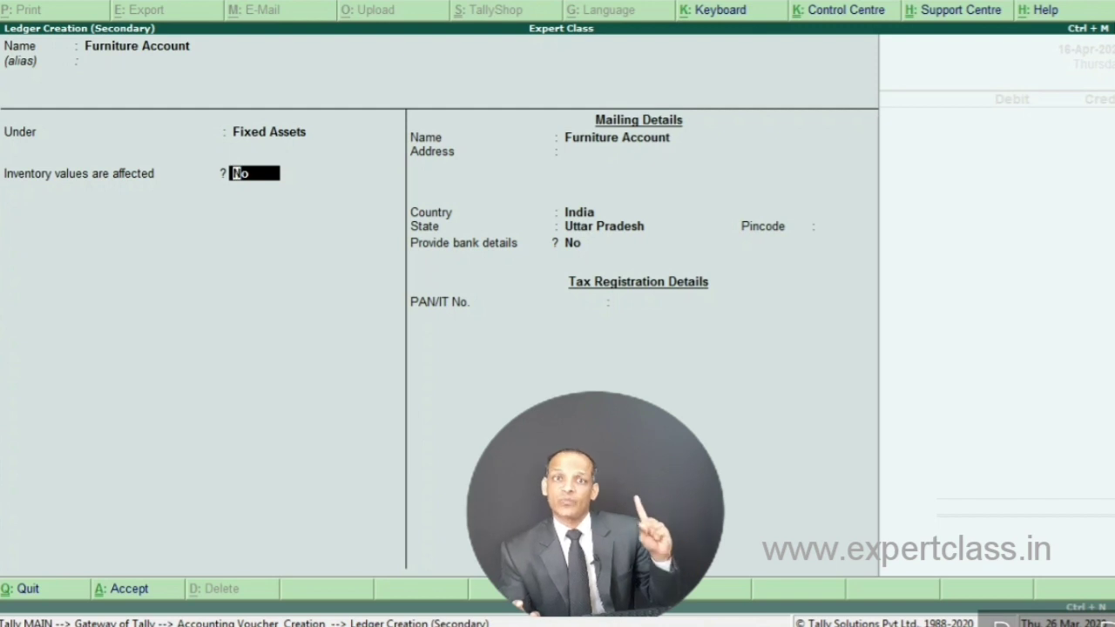
Step: Keep inventory values unaffected and the default mailing, bank and tax details, and save the Furniture Account ledger
{"action": "key", "text": "Return"}
{"action": "key", "text": "Return"}
{"action": "key", "text": "Return"}
{"action": "key", "text": "Return"}
{"action": "key", "text": "Return"}
{"action": "key", "text": "Return"}
{"action": "key", "text": "Return"}
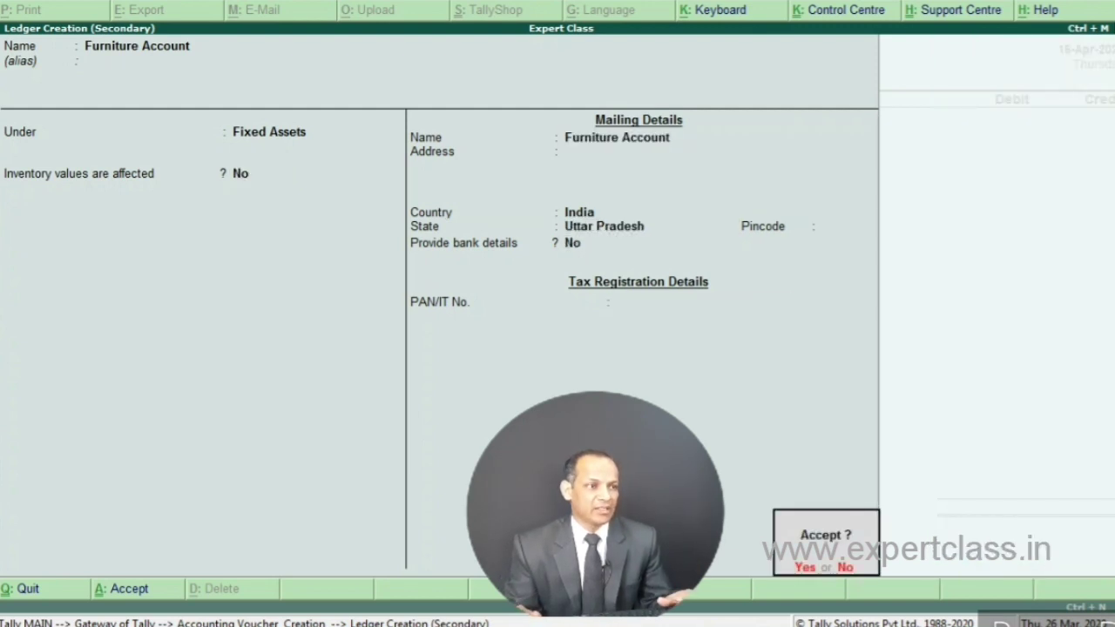
{"action": "key", "text": "Return"}
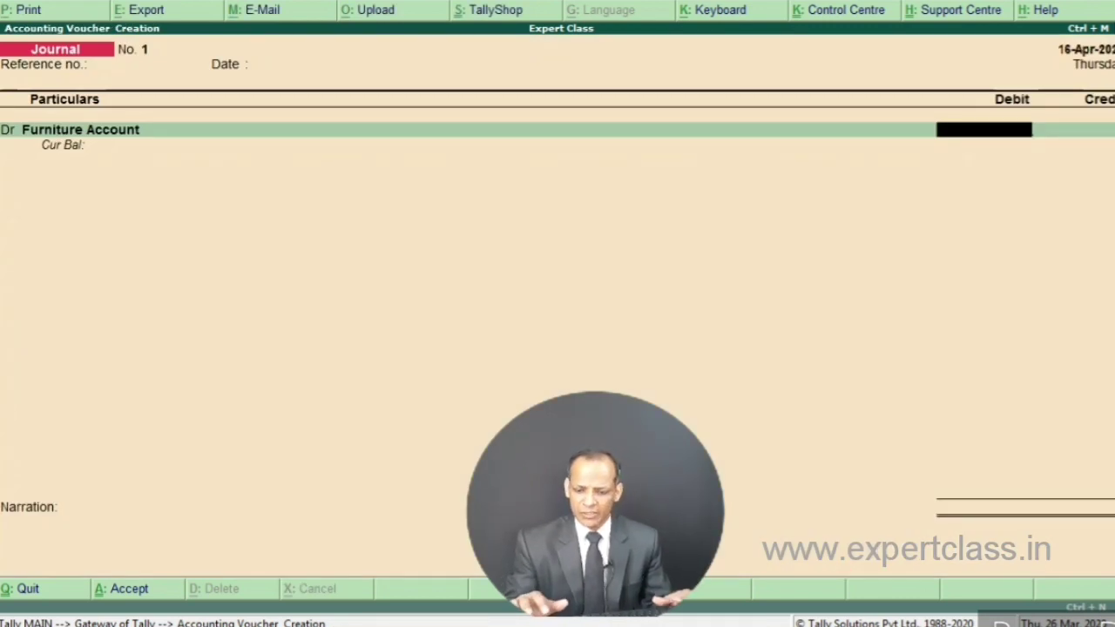
Step: Debit Furniture Account with 10000 and start a credit entry on the following line
{"action": "type", "text": "10000"}
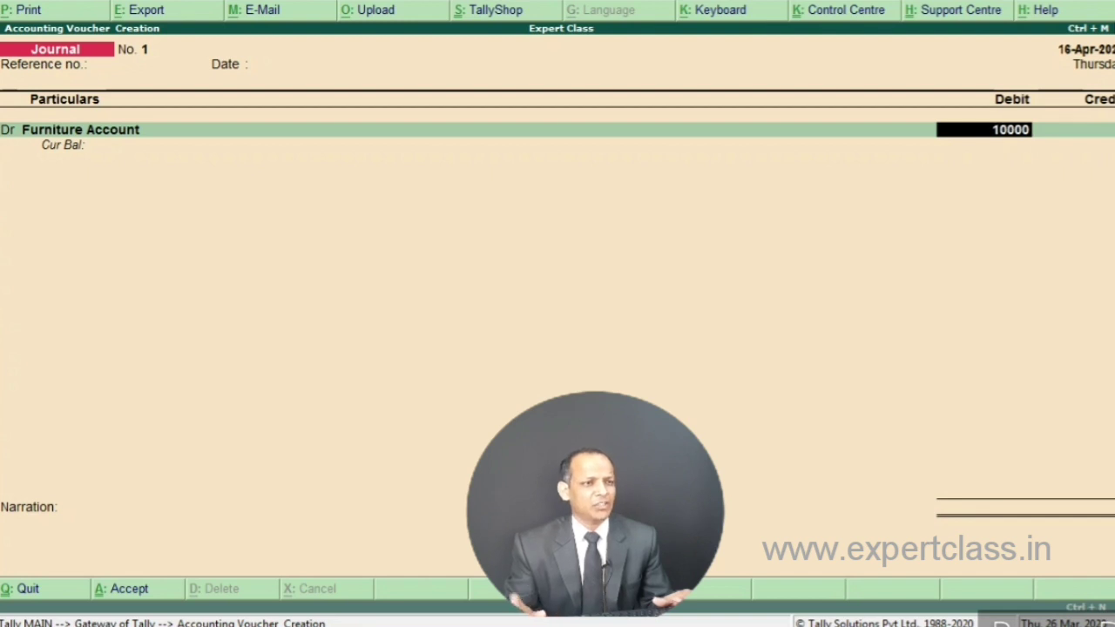
{"action": "key", "text": "Return"}
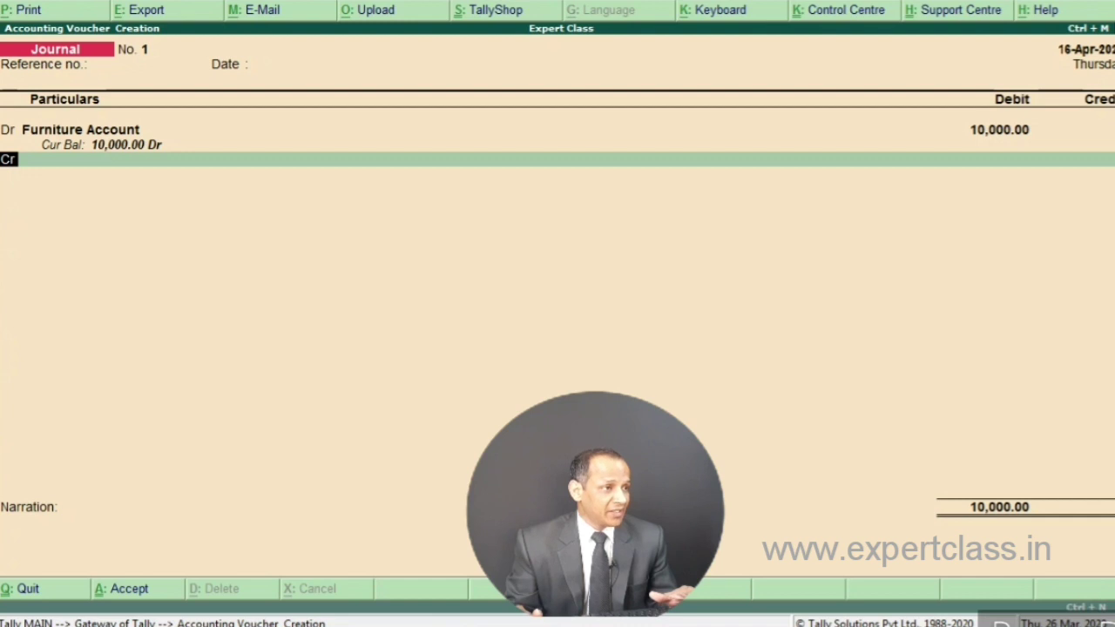
{"action": "key", "text": "Return"}
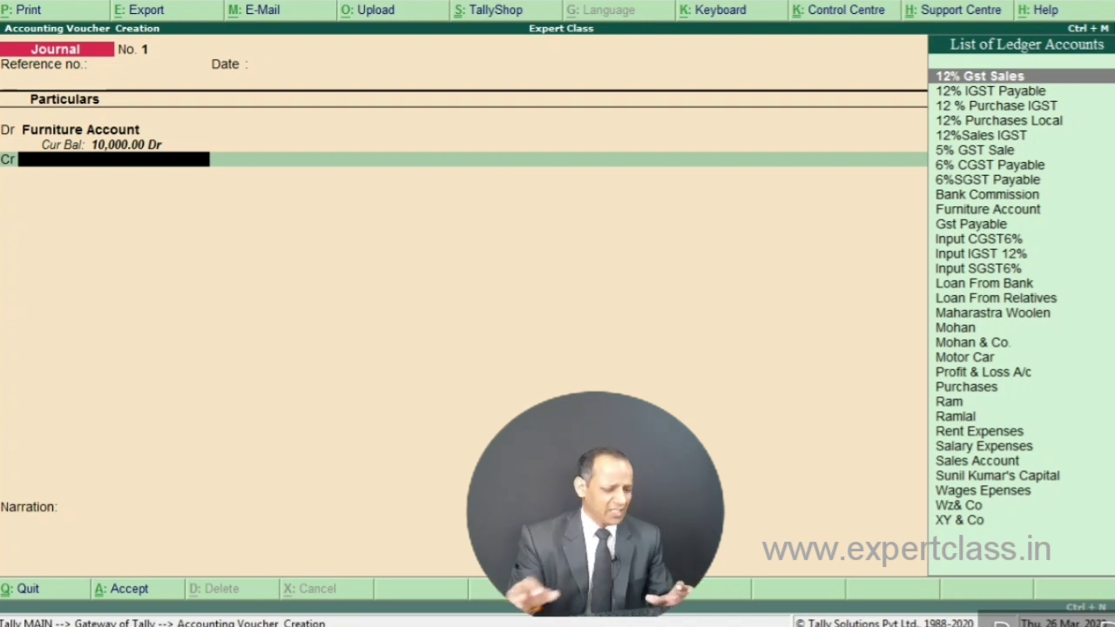
Step: Begin a new ledger for the credit line, named Furniture Mart and grouped under Sundry Creditors
{"action": "key", "text": "alt+c"}
{"action": "type", "text": "Furniture Mart"}
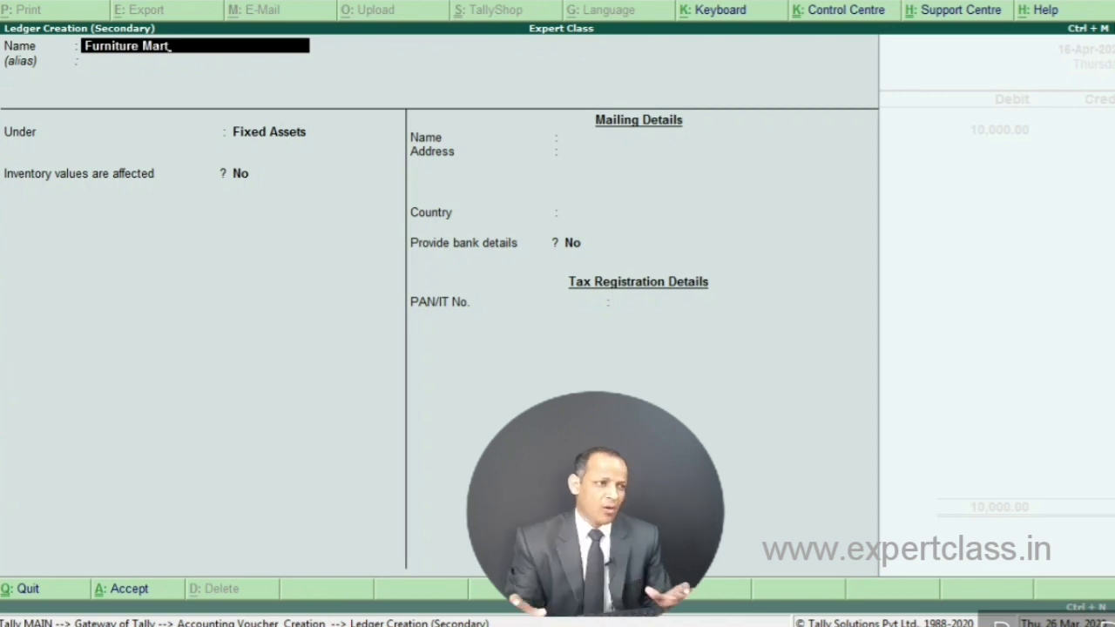
{"action": "key", "text": "Return"}
{"action": "key", "text": "Return"}
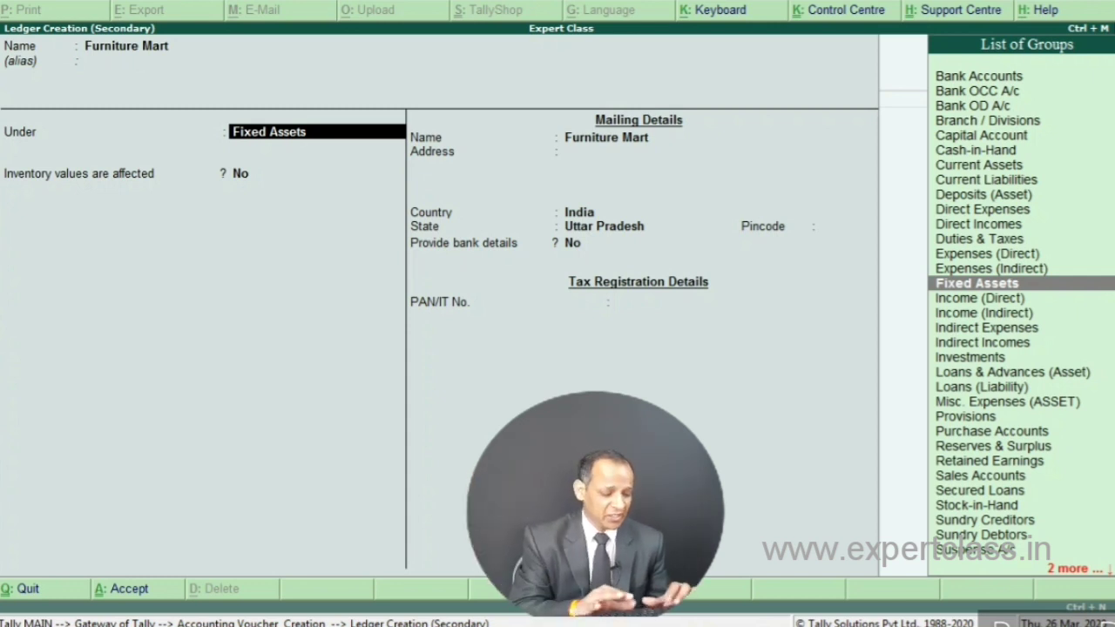
{"action": "type", "text": "Sun"}
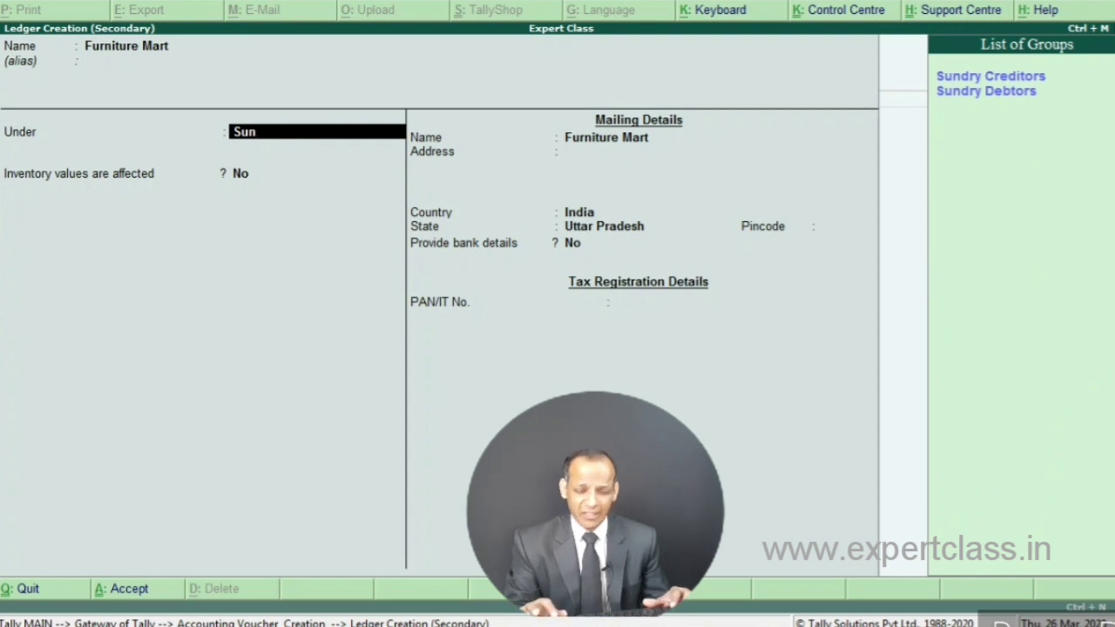
{"action": "key", "text": "Return"}
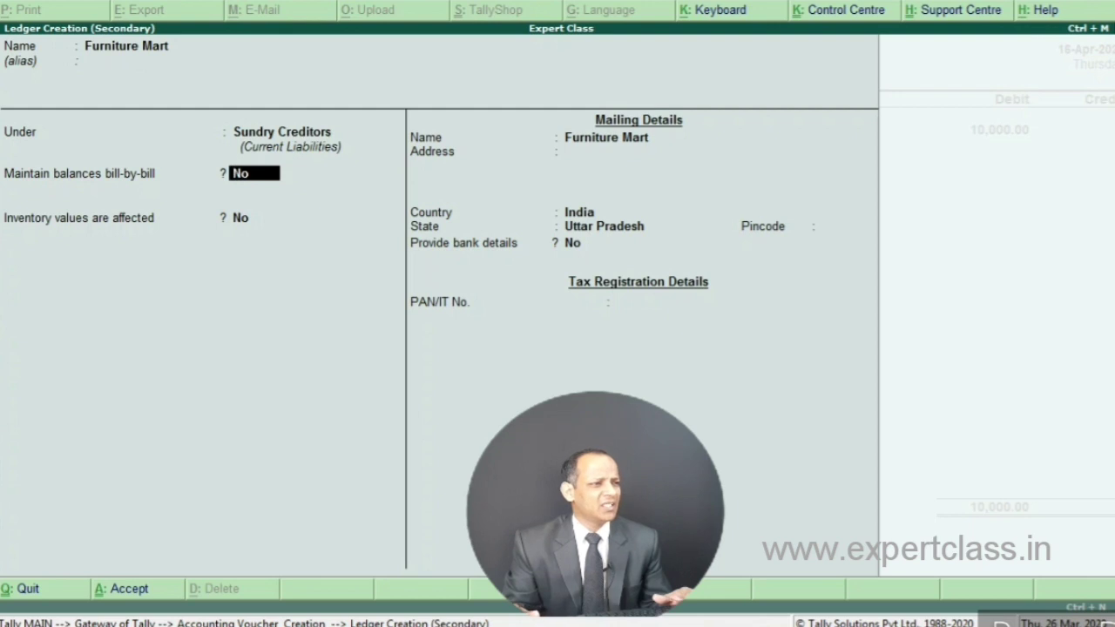
Step: Keep bill-by-bill balances and inventory values at No with the default mailing details, and save the Furniture Mart ledger
{"action": "key", "text": "Return"}
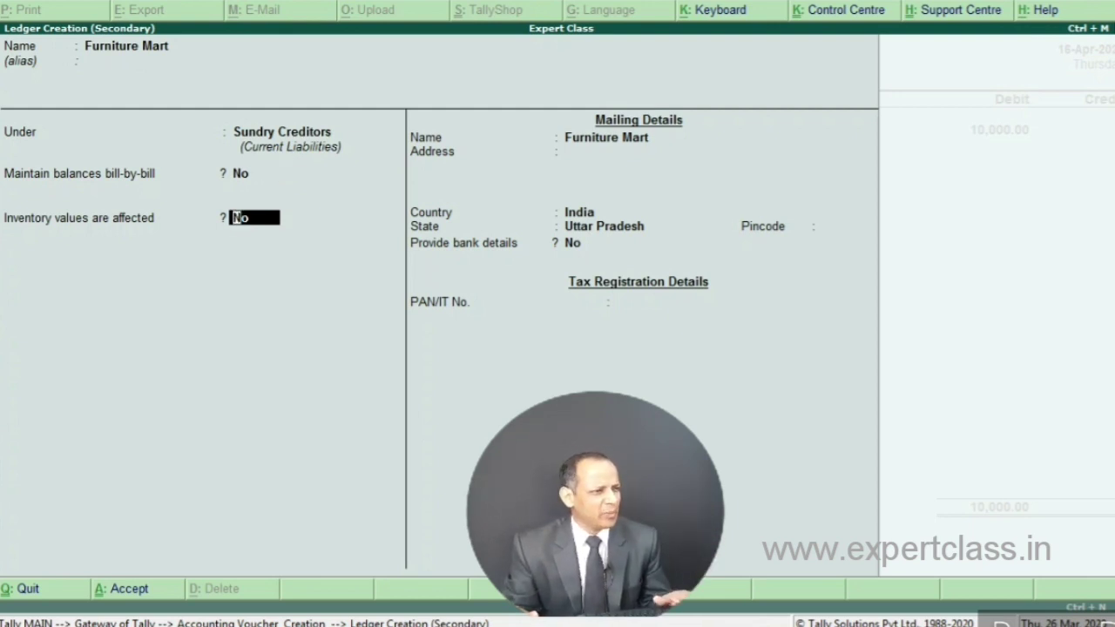
{"action": "key", "text": "Return"}
{"action": "key", "text": "Return"}
{"action": "key", "text": "Return"}
{"action": "key", "text": "Return"}
{"action": "key", "text": "Return"}
{"action": "key", "text": "Return"}
{"action": "key", "text": "Return"}
{"action": "key", "text": "Return"}
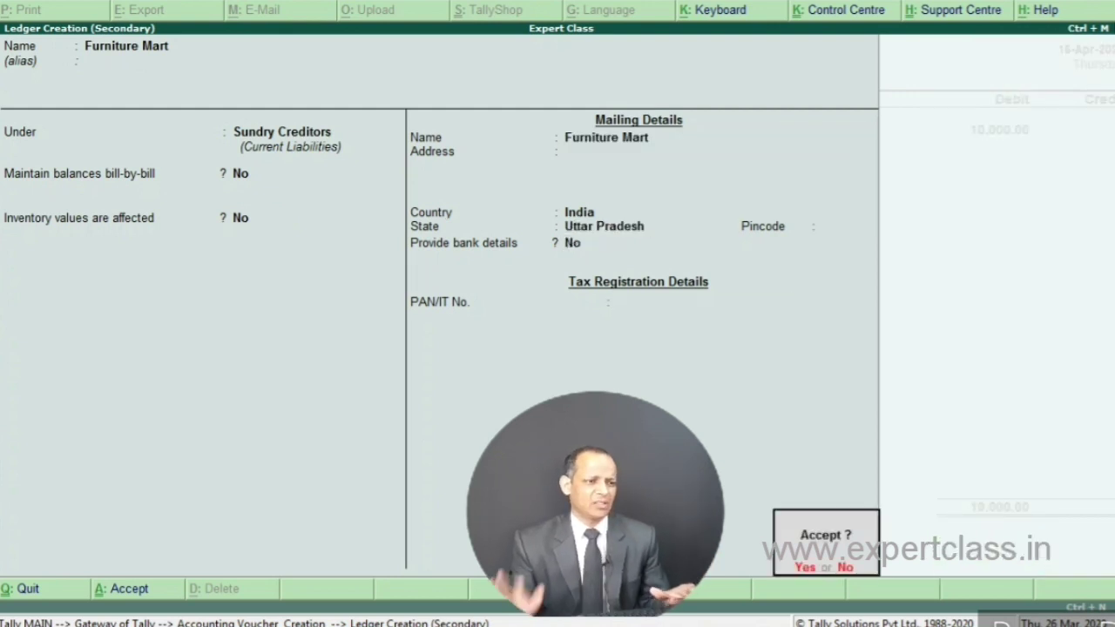
{"action": "key", "text": "Return"}
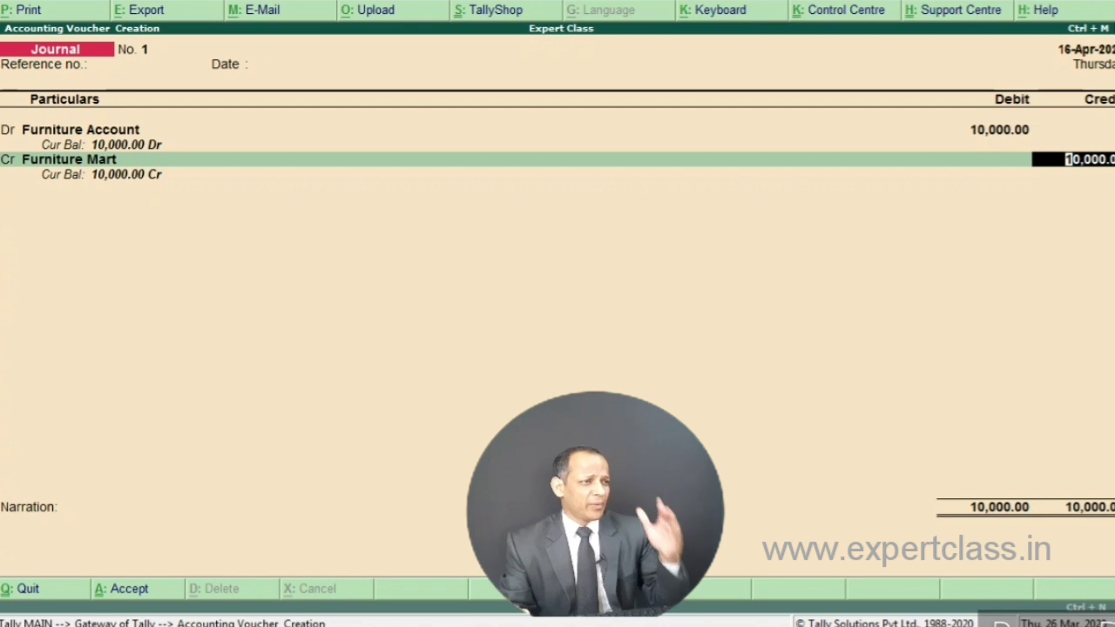
Step: Credit Furniture Mart with 10,000.00, enter the narration "Bill no. 005" and save the journal voucher
{"action": "key", "text": "Return"}
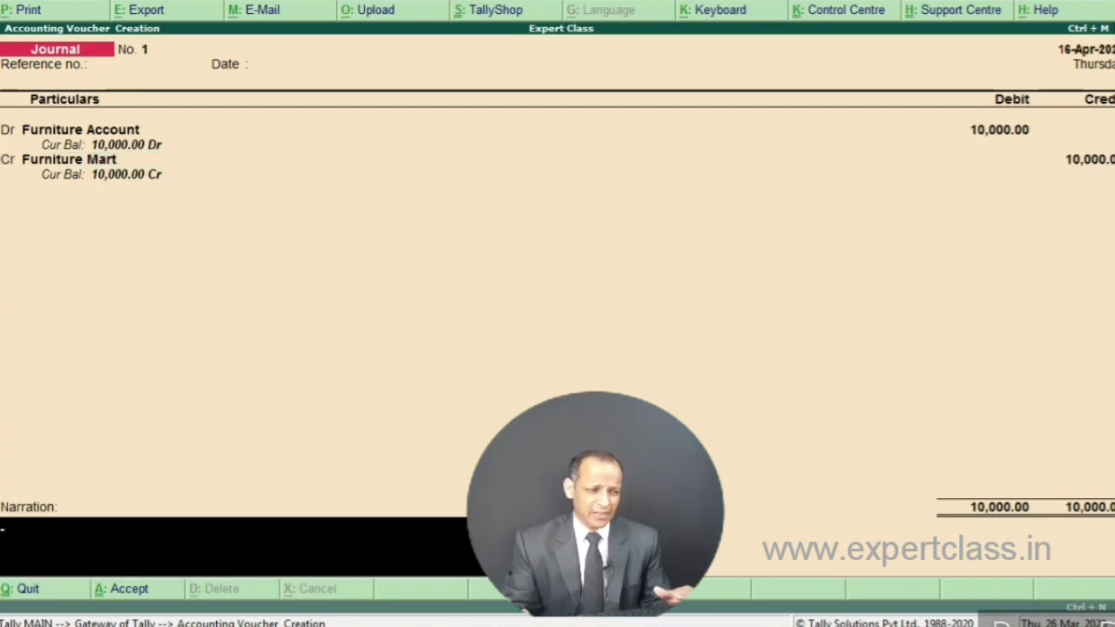
{"action": "type", "text": "Bill no"}
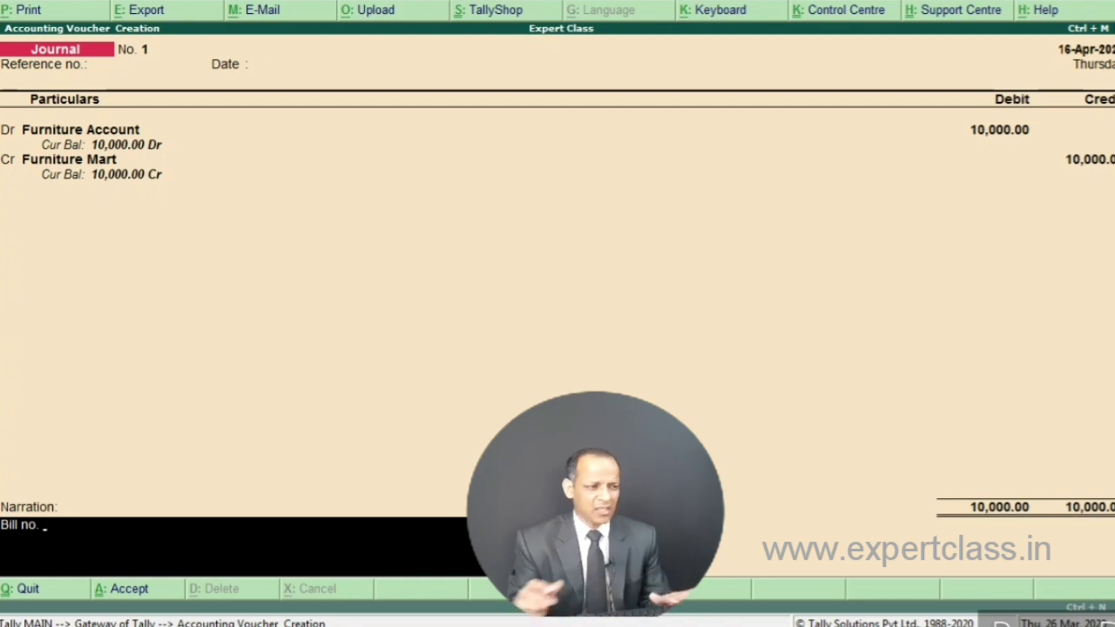
{"action": "type", "text": ". 005"}
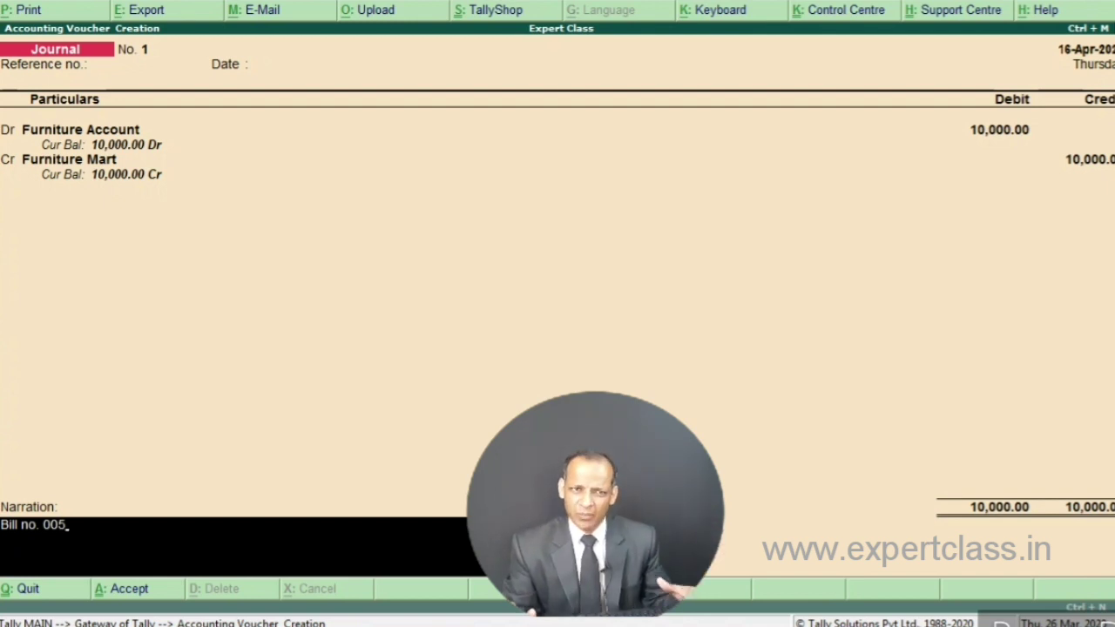
{"action": "key", "text": "Return"}
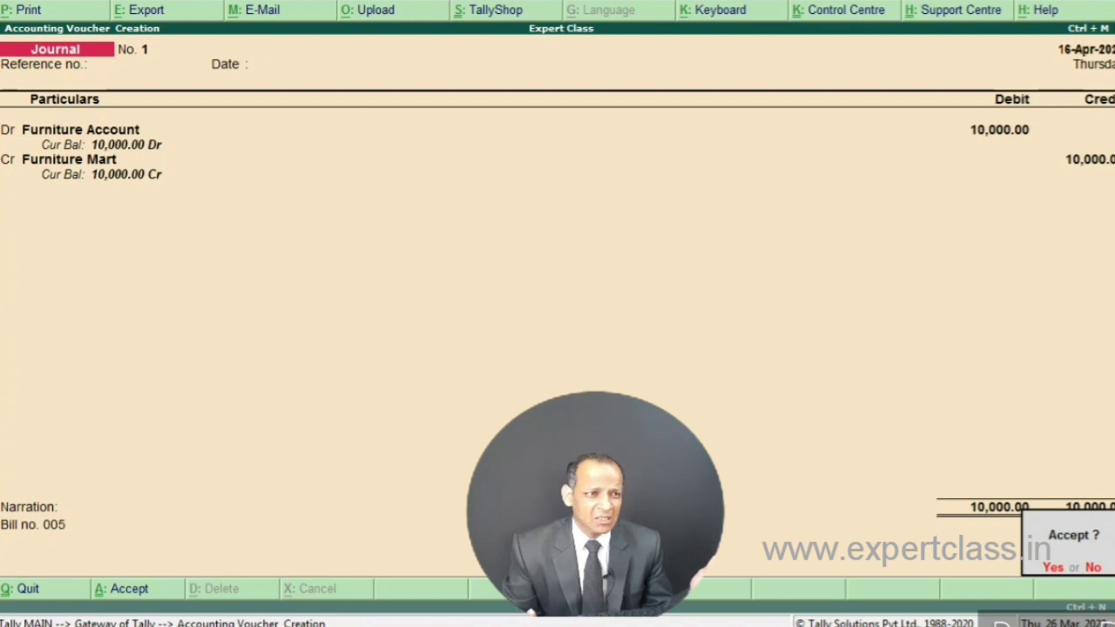
{"action": "key", "text": "Return"}
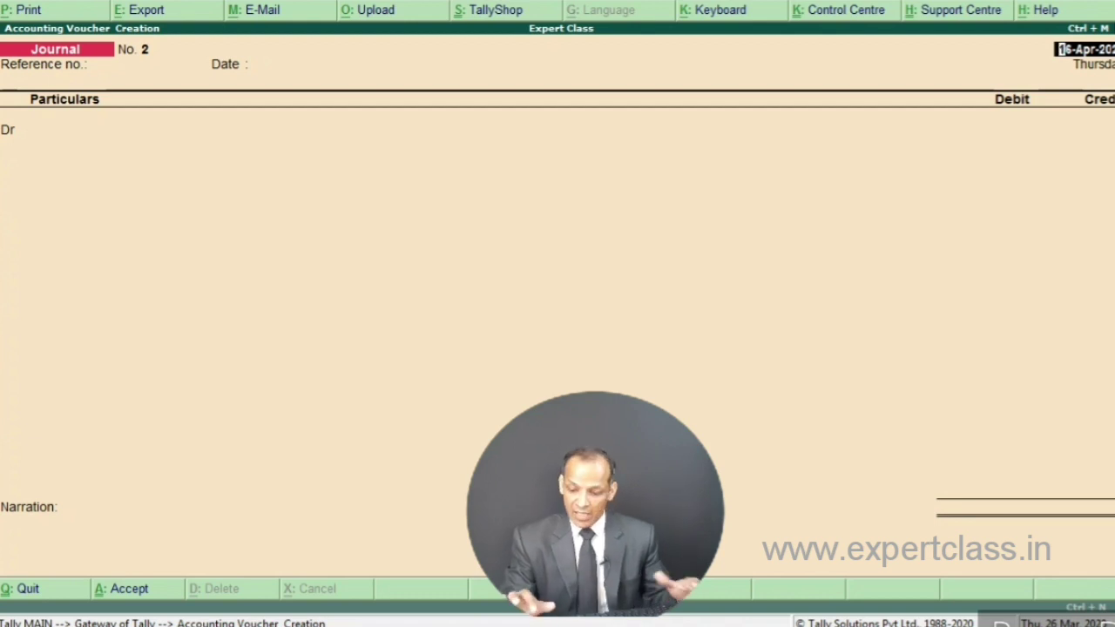
Step: Date the next journal voucher 31-Mar-2021, leaving its reference number and reference date blank
{"action": "key", "text": "BackSpace"}
{"action": "type", "text": "31"}
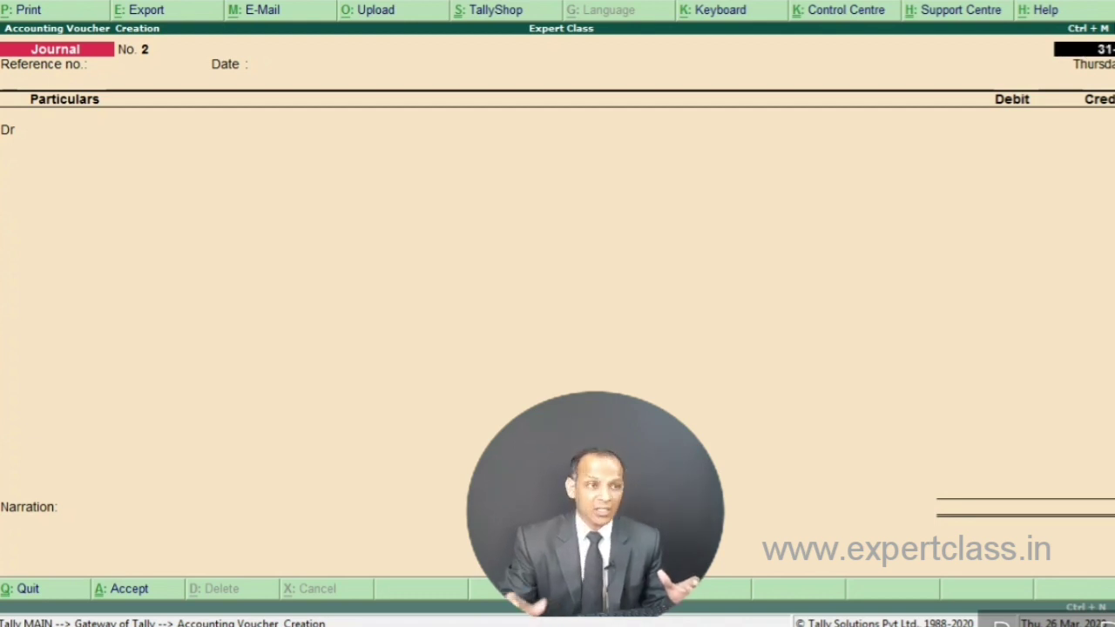
{"action": "key", "text": "Return"}
{"action": "key", "text": "Return"}
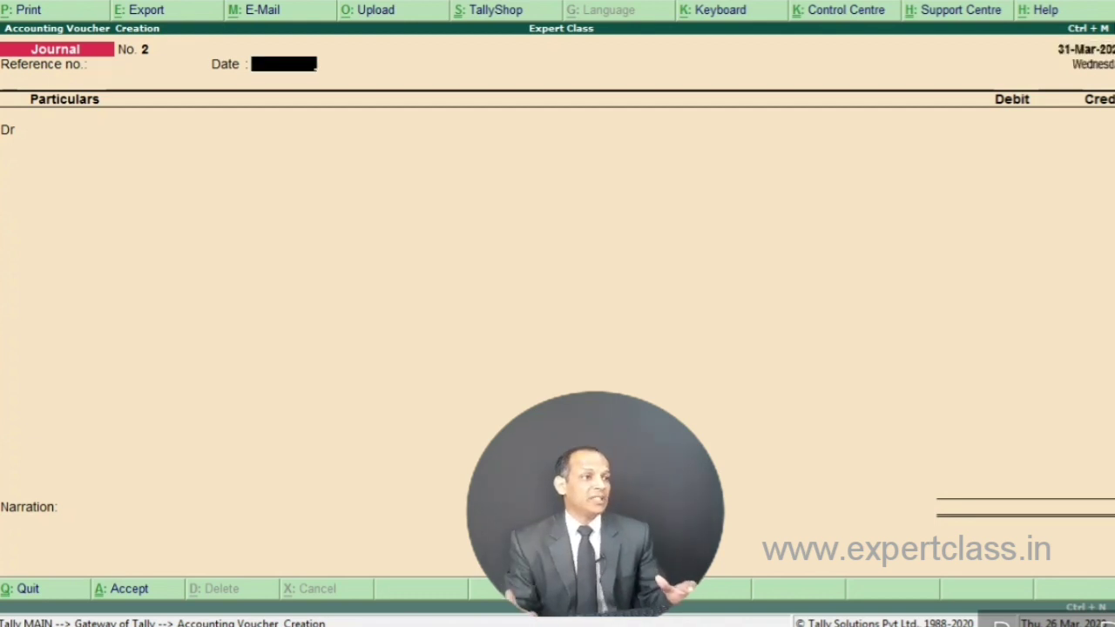
{"action": "key", "text": "Return"}
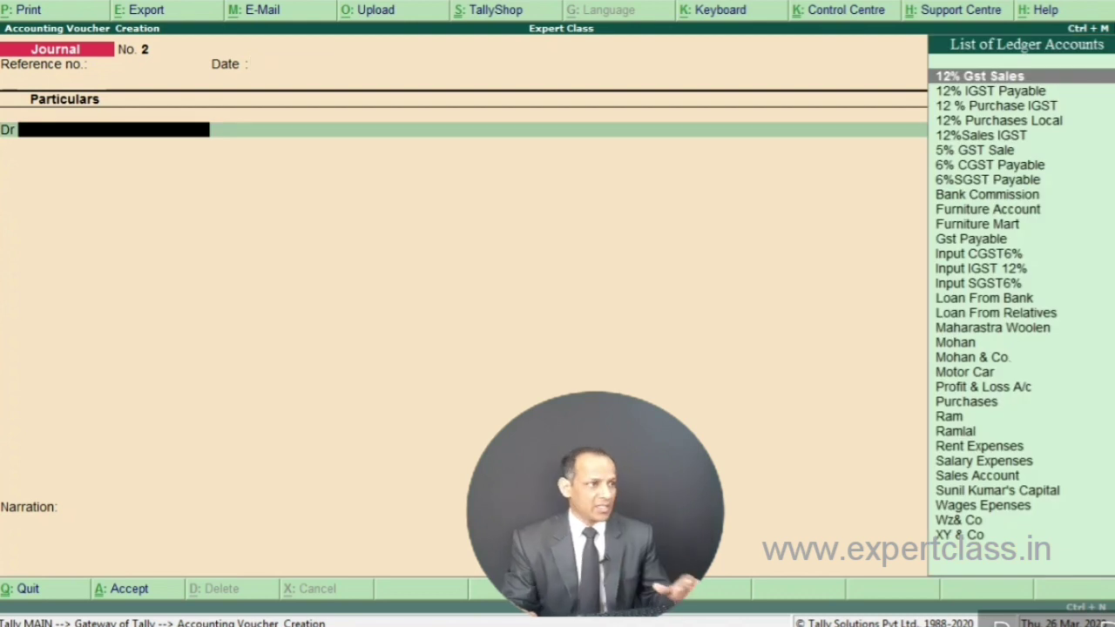
Step: Create a Depreciation ledger for the debit line under Indirect Expenses, with inventory values at No and ledger type Not Applicable
{"action": "key", "text": "alt+c"}
{"action": "type", "text": "D"}
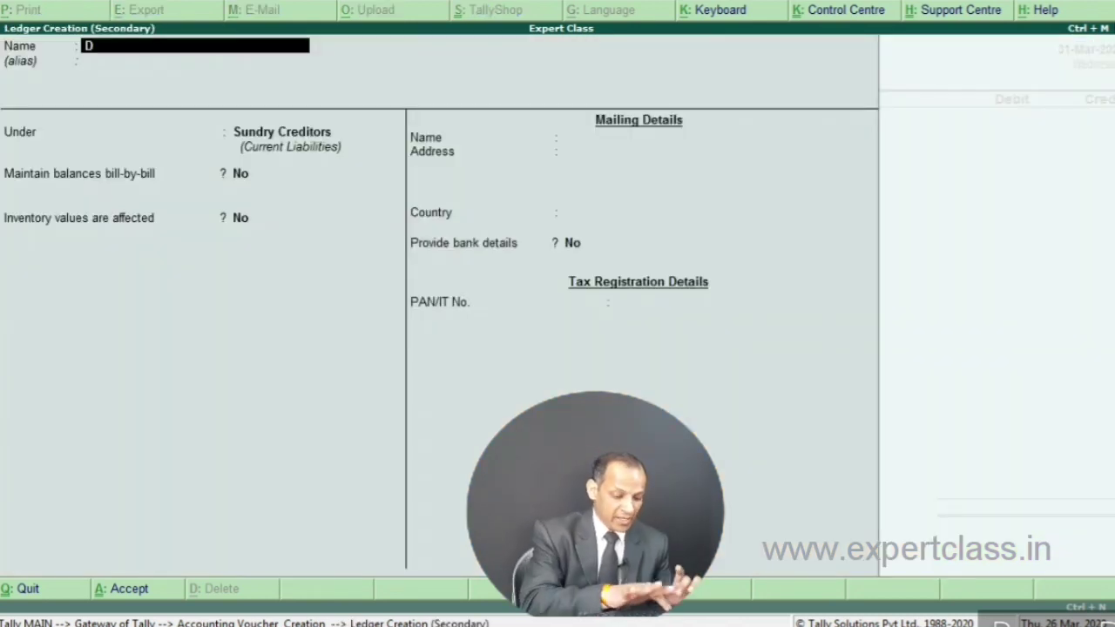
{"action": "type", "text": "epreciation"}
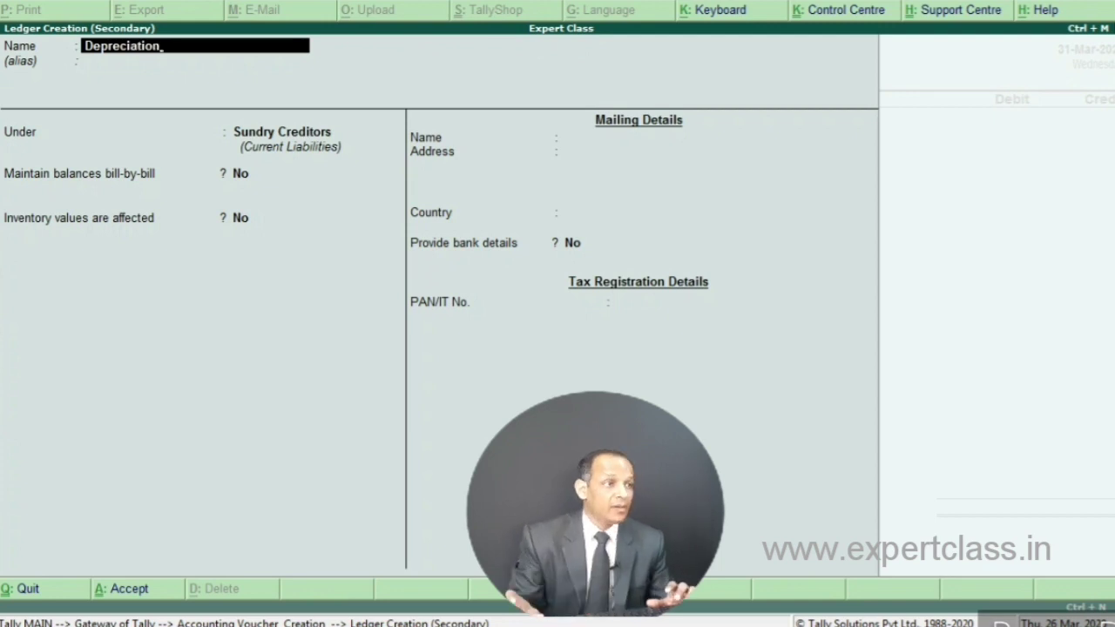
{"action": "key", "text": "Return"}
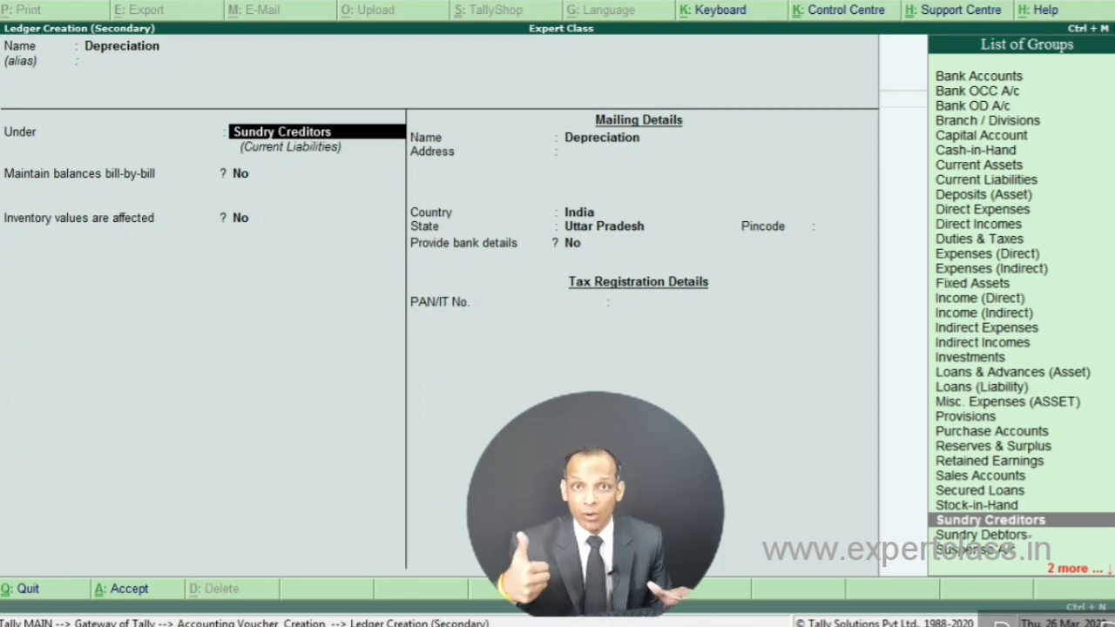
{"action": "type", "text": "Indirect"}
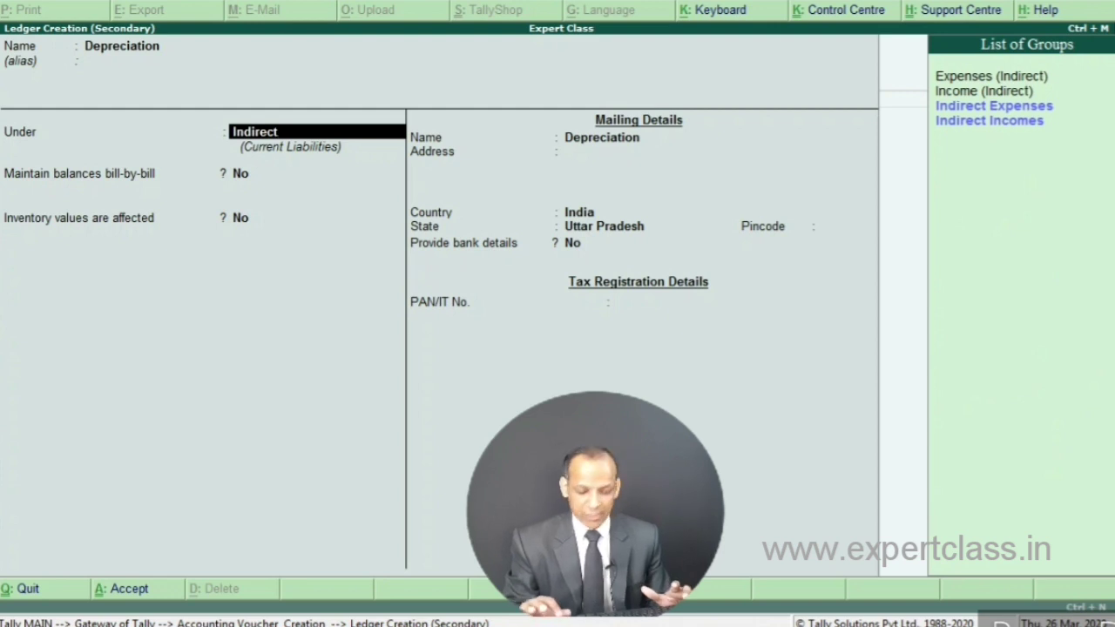
{"action": "key", "text": "Return"}
{"action": "key", "text": "Return"}
{"action": "key", "text": "Return"}
{"action": "key", "text": "Return"}
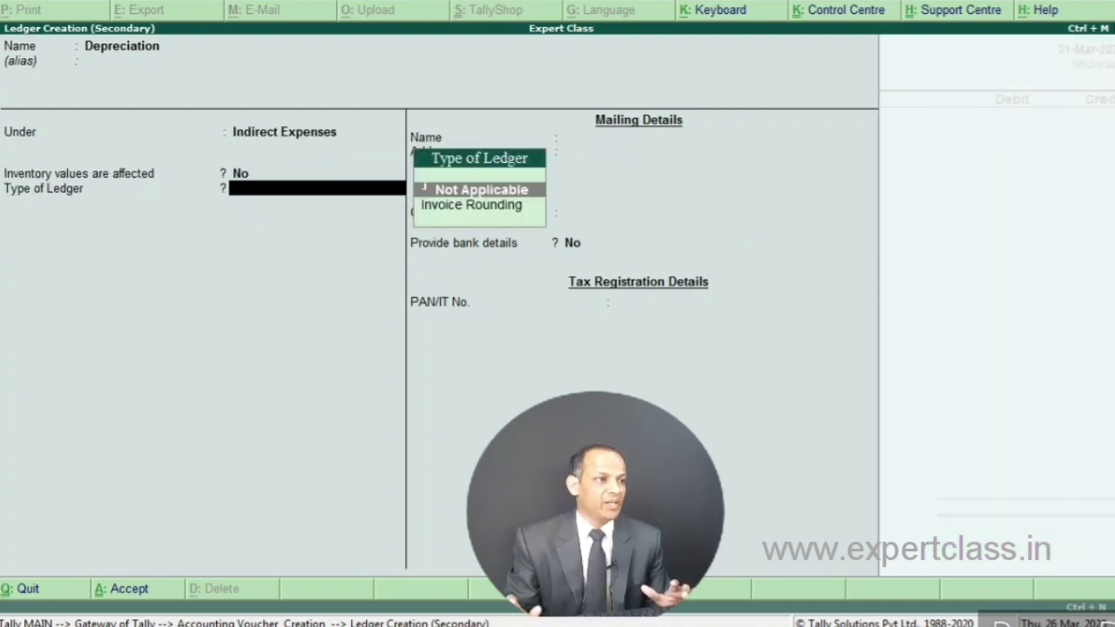
{"action": "key", "text": "Return"}
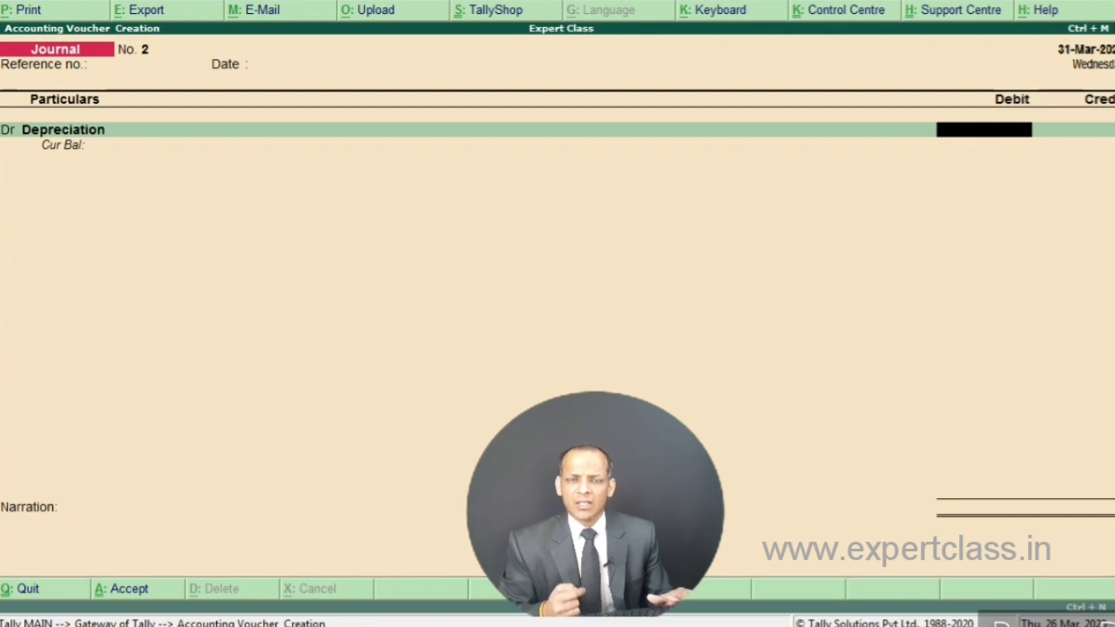
Step: Debit Depreciation with 1,000.00 and credit Furniture Account with the same amount
{"action": "type", "text": "1000"}
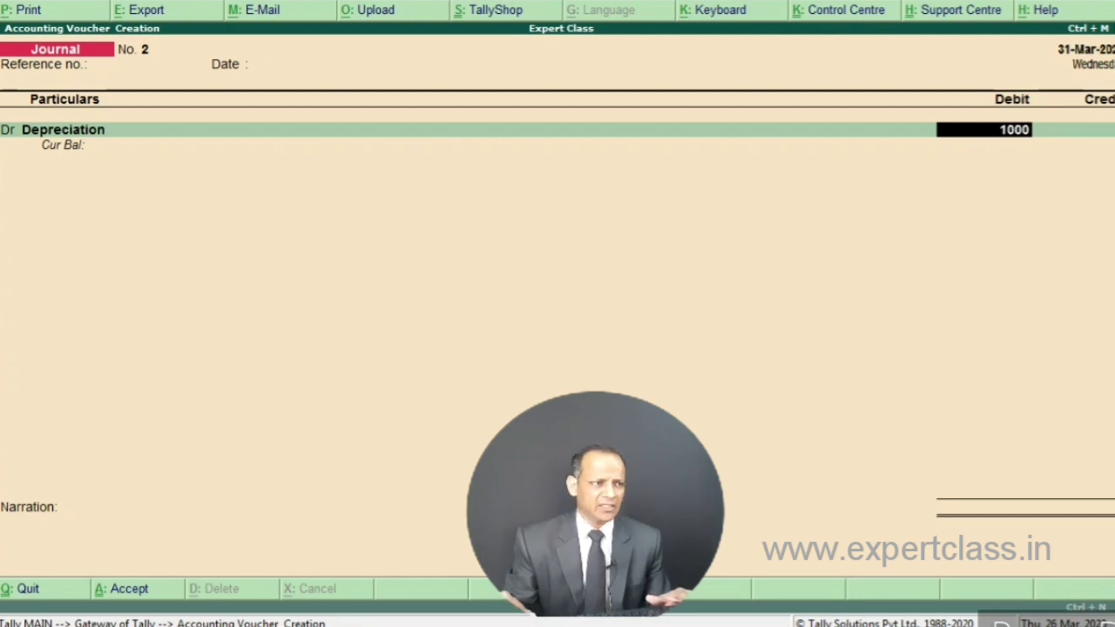
{"action": "key", "text": "Return"}
{"action": "key", "text": "Return"}
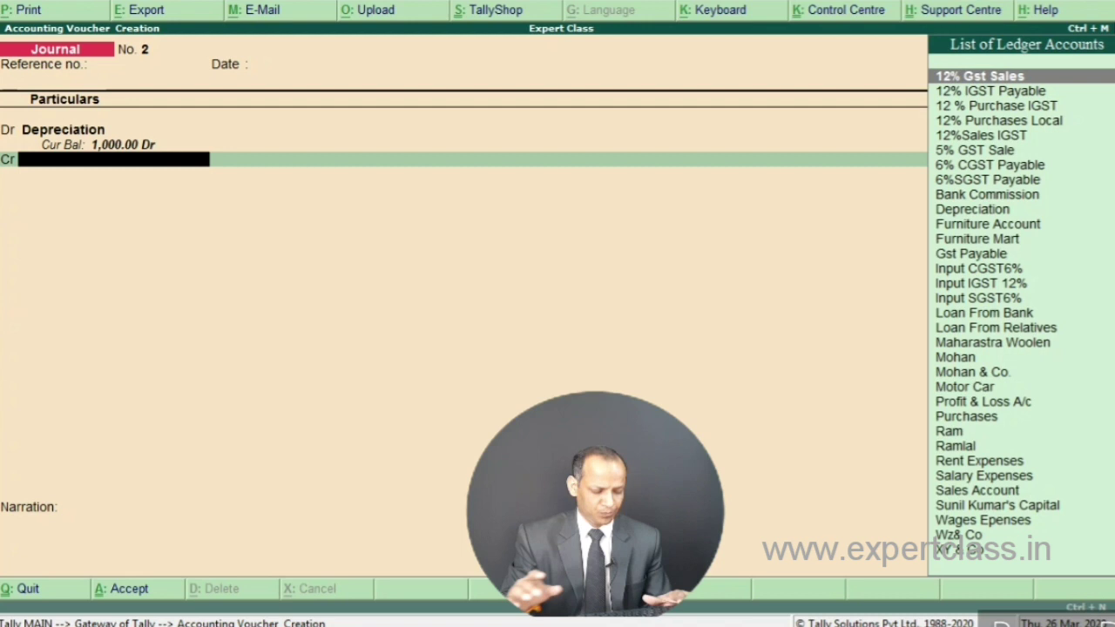
{"action": "type", "text": "Furn"}
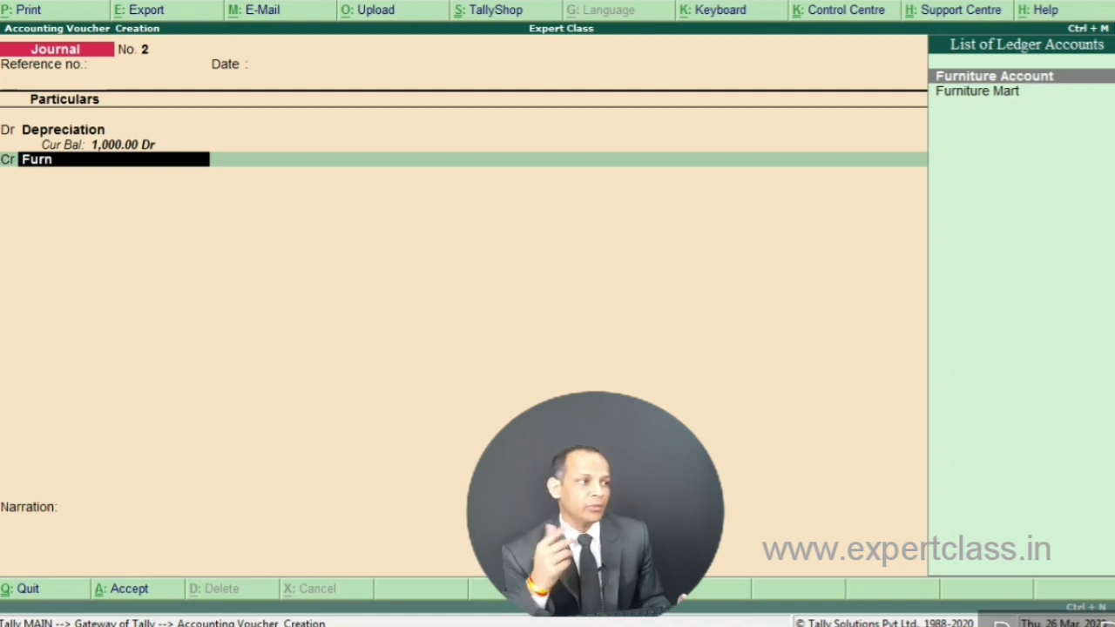
{"action": "key", "text": "Return"}
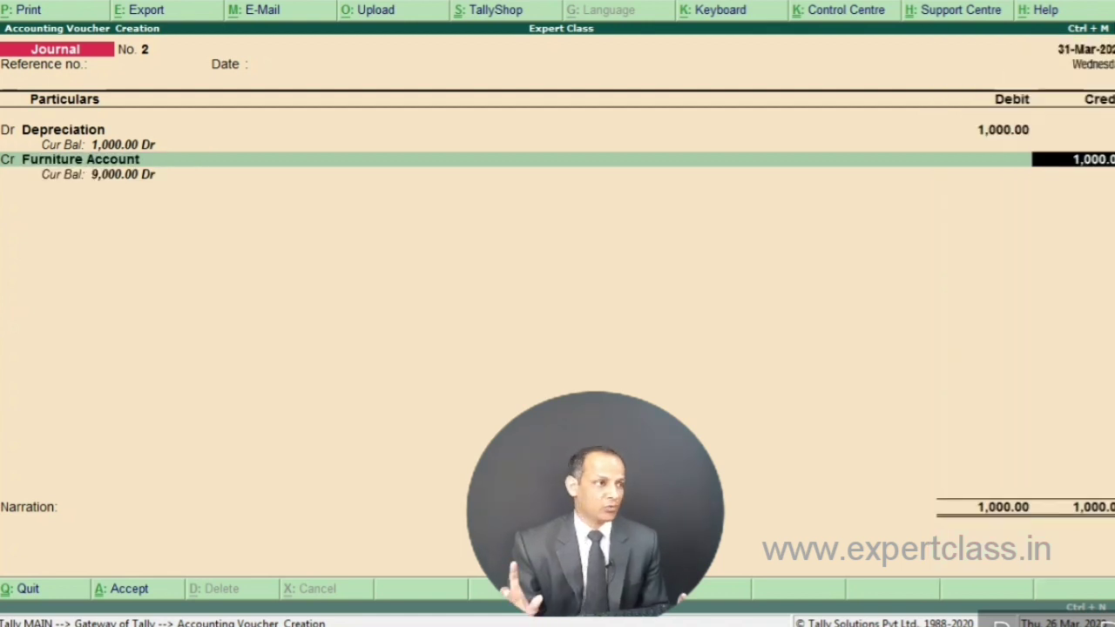
{"action": "key", "text": "Return"}
{"action": "type", "text": "Depreciation Charges @10%"}
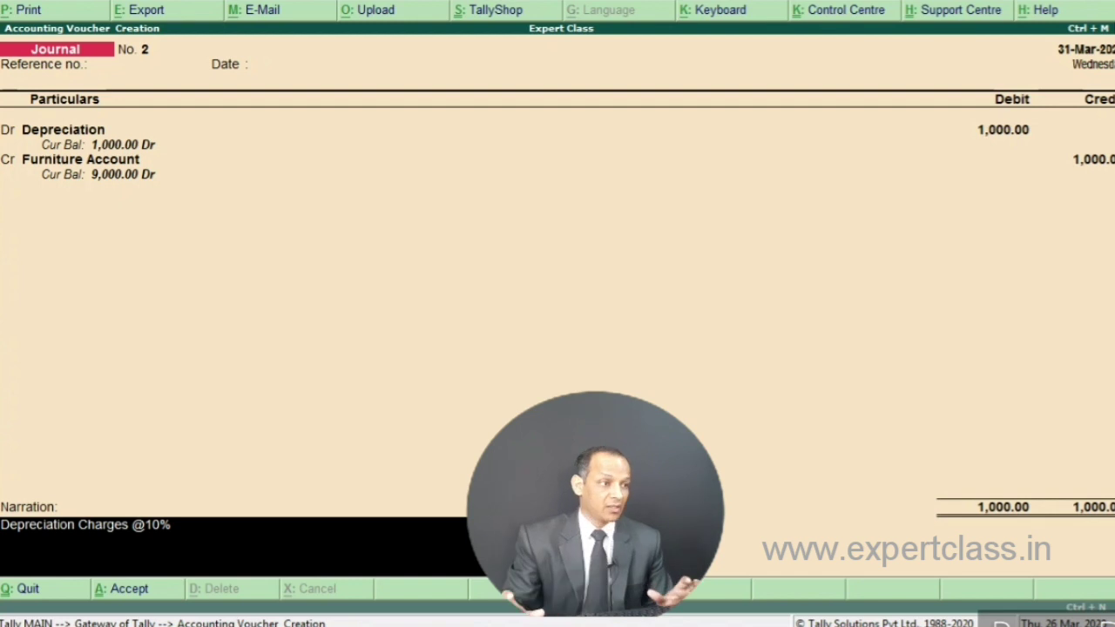
{"action": "key", "text": "Return"}
{"action": "key", "text": "Return"}
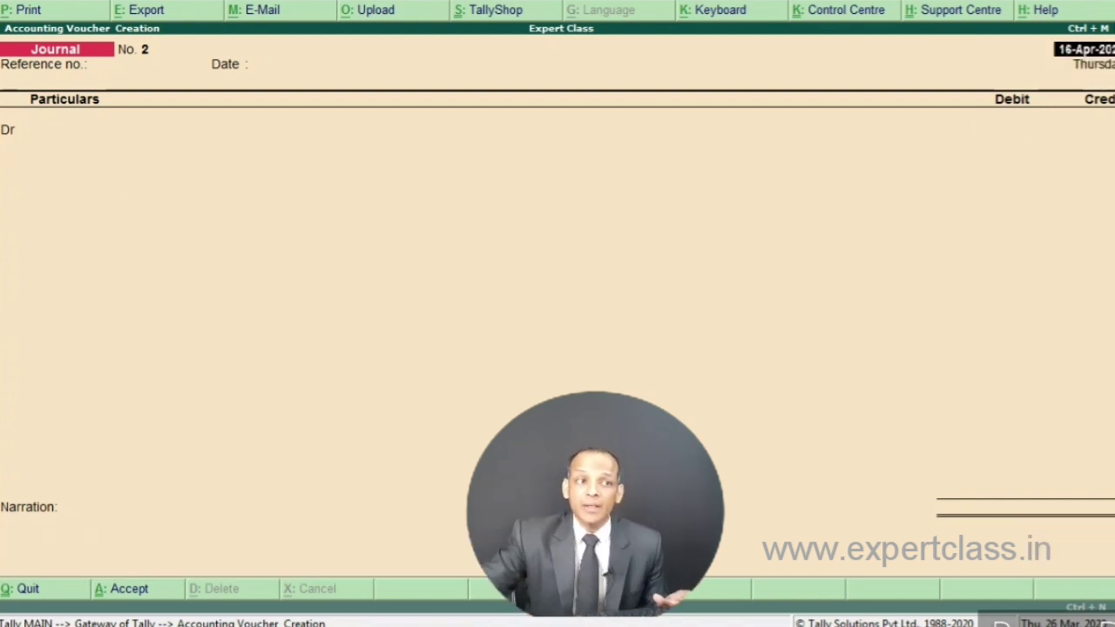